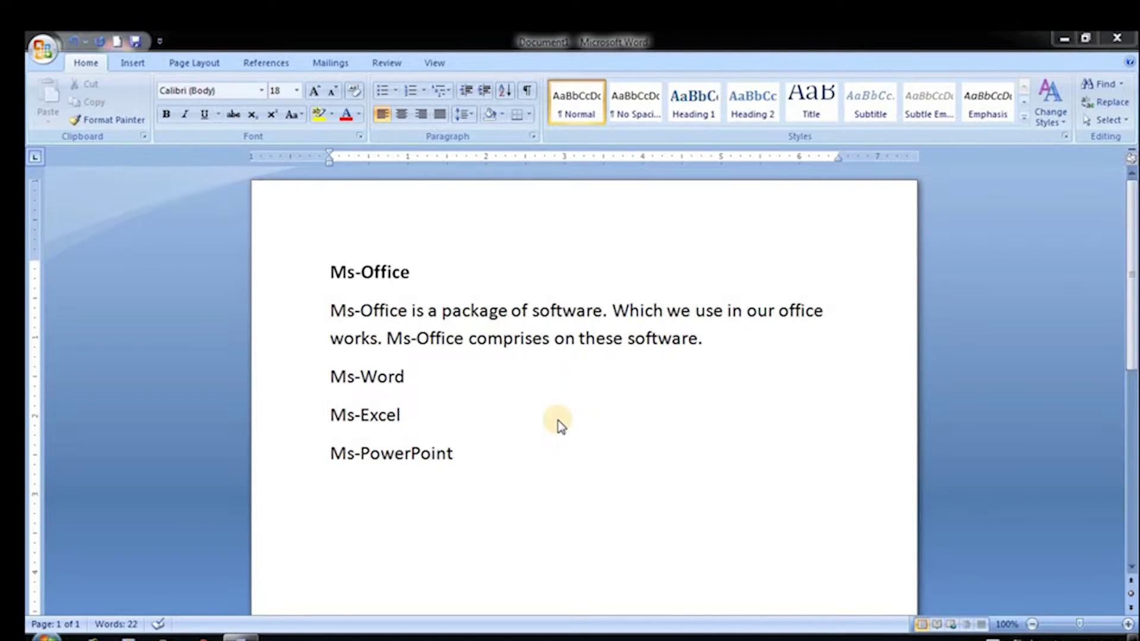
Step: Select the Ms-Office heading, then deselect it
left_click(408, 272)
left_click(324, 270)
left_click_drag(409, 272, 328, 272)
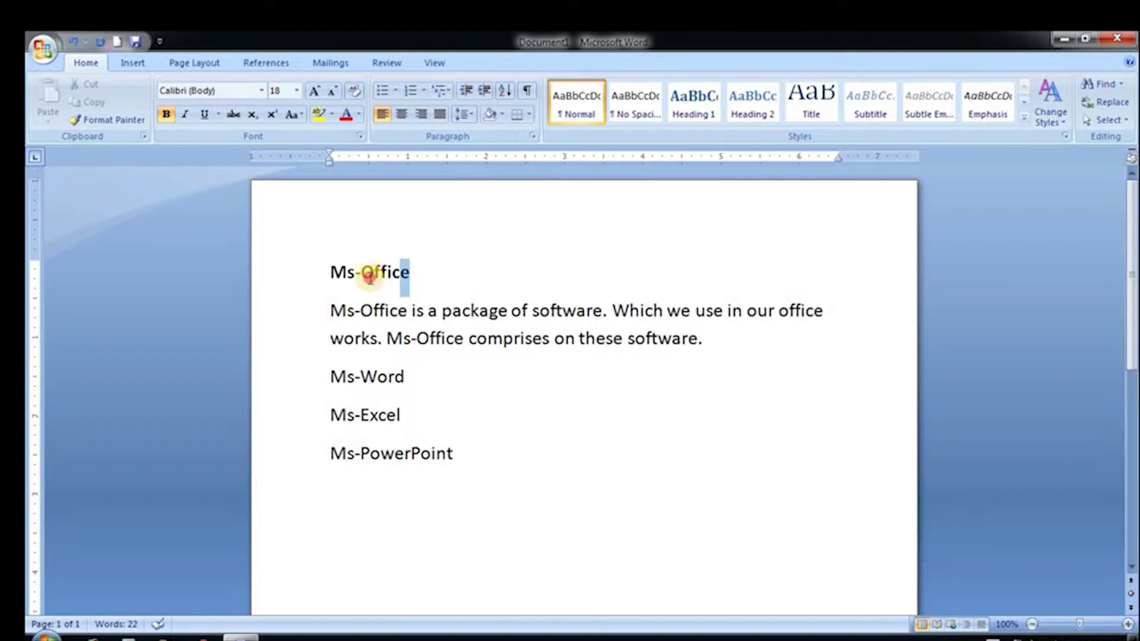
left_click(396, 380)
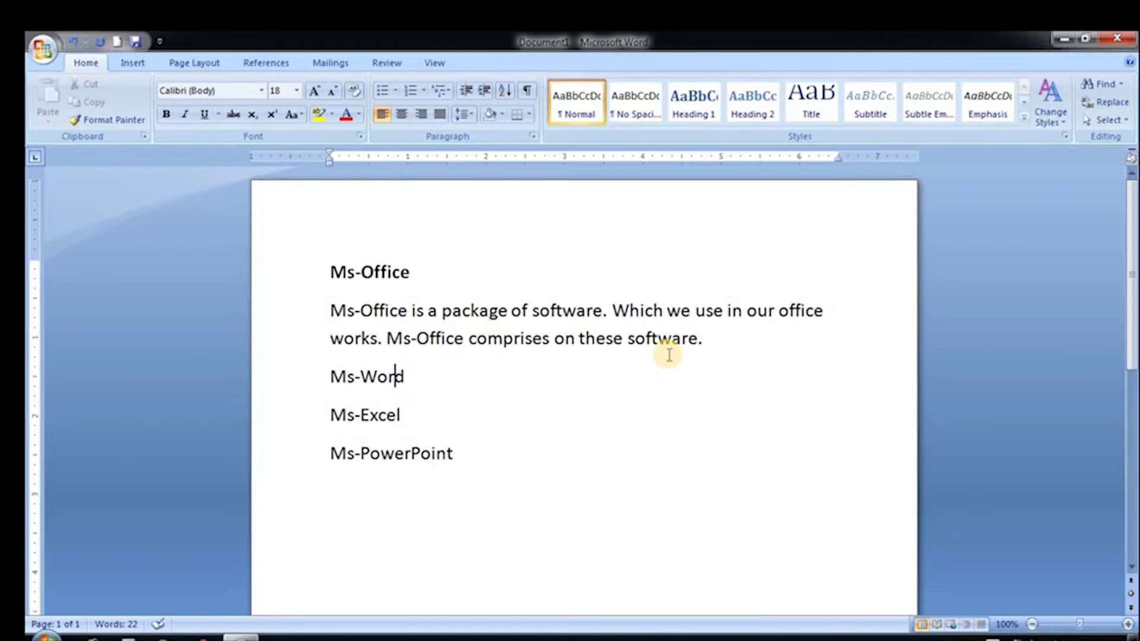
Step: Select the paragraph's first sentence, most of the paragraph, then 'package of software.', clearing each selection
left_click_drag(326, 313, 610, 318)
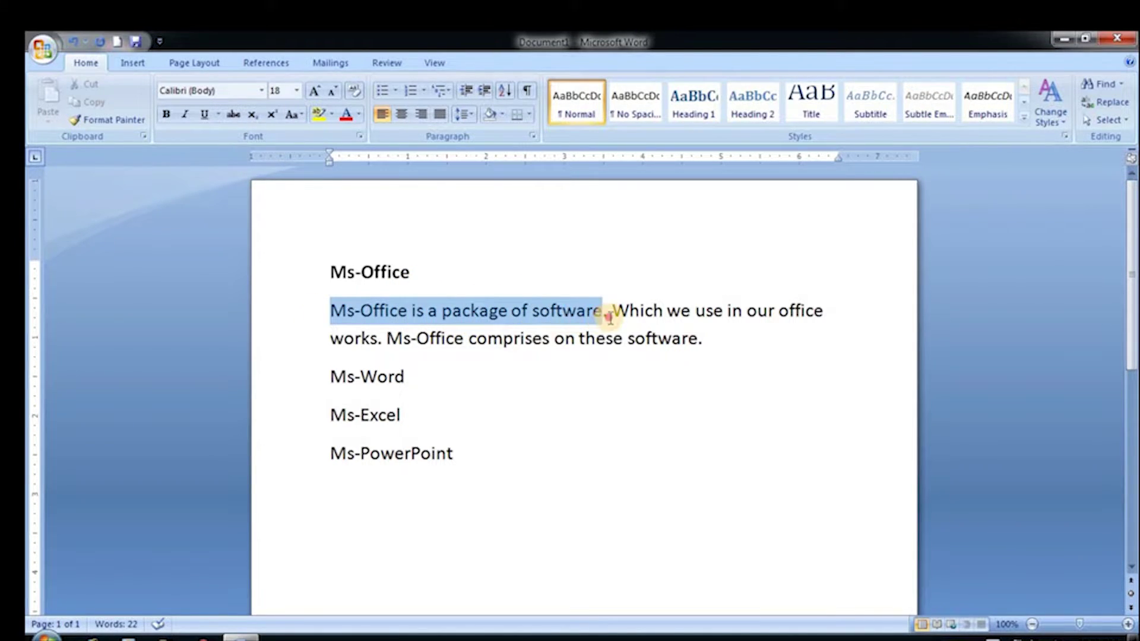
left_click_drag(610, 318, 621, 310)
left_click(629, 311)
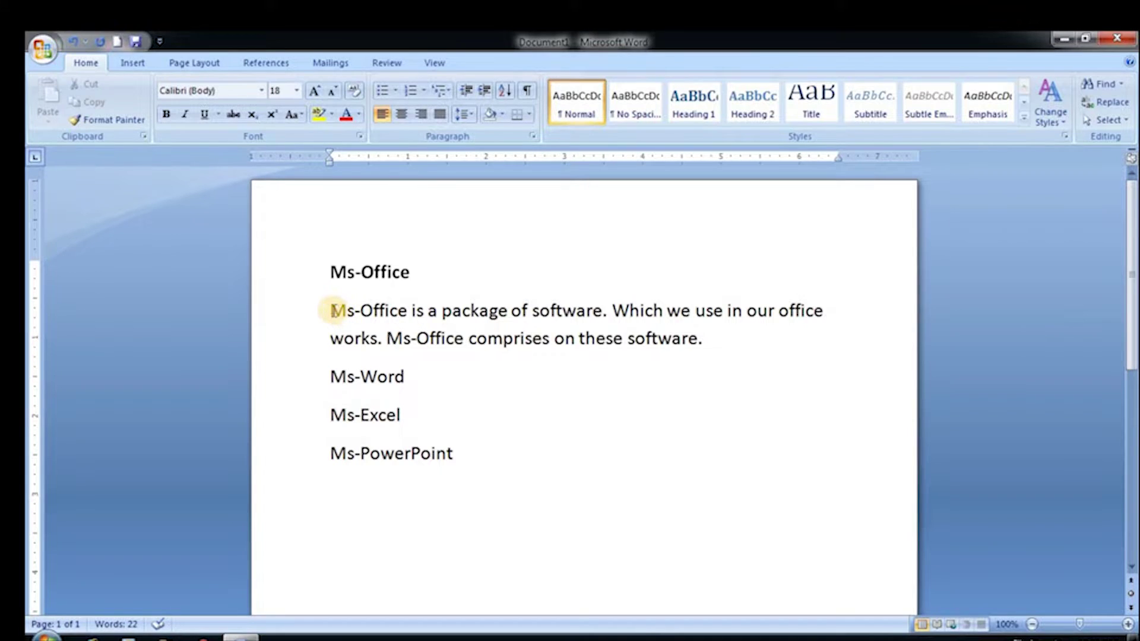
left_click_drag(334, 310, 574, 336)
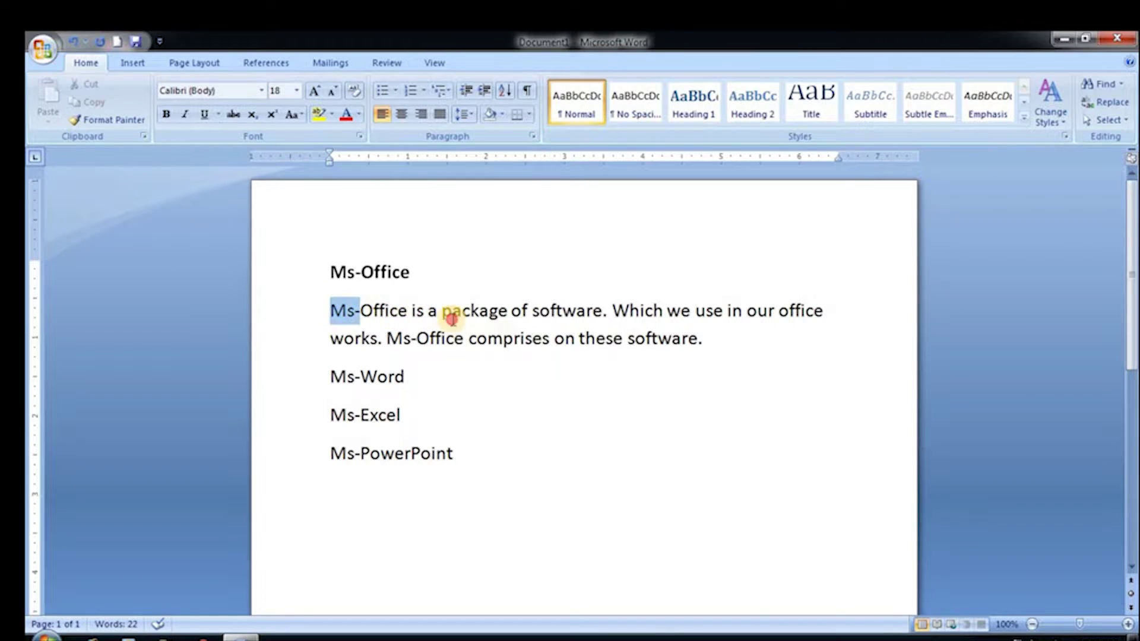
left_click(575, 335)
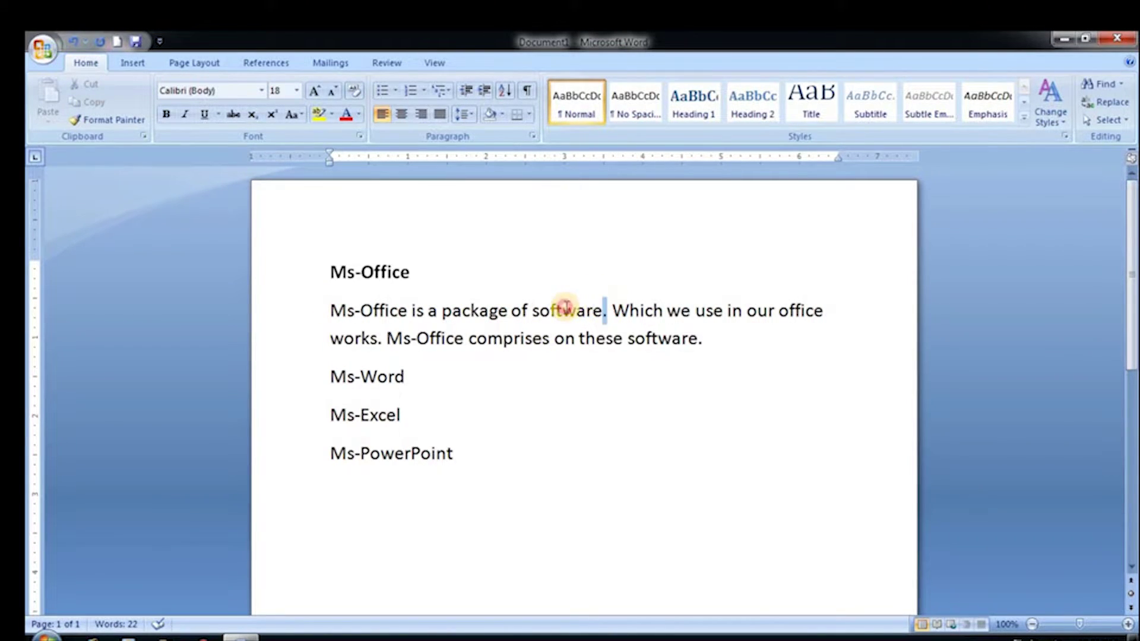
left_click_drag(610, 310, 443, 311)
left_click(516, 431)
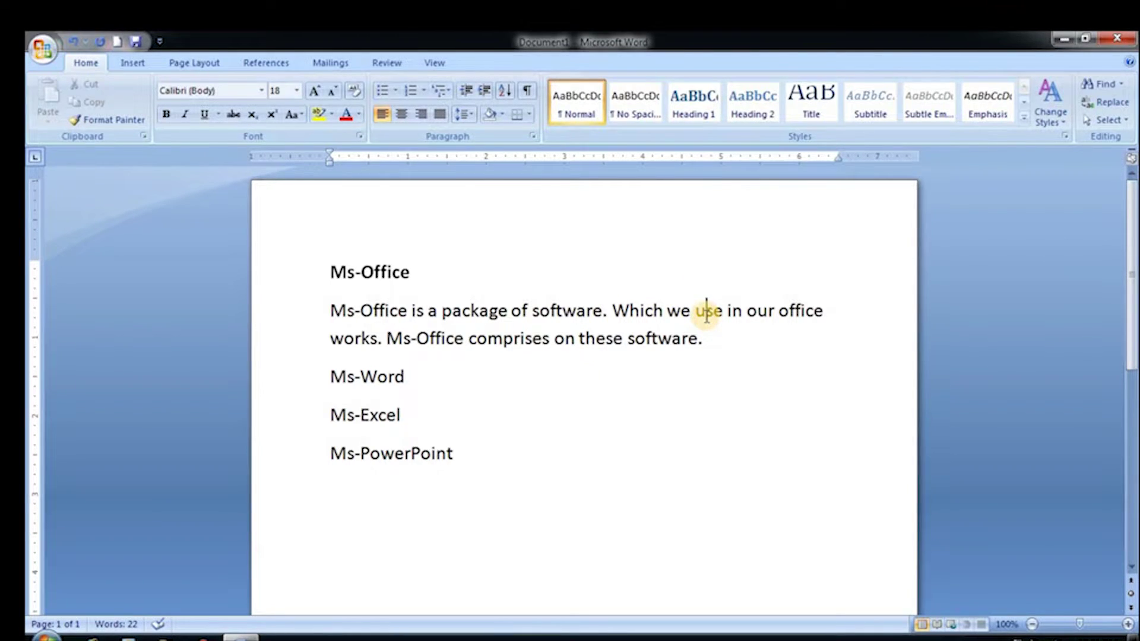
Step: Move the cursor along the first line, then select Ms-Office in the second sentence and deselect it
left_click(699, 311)
left_click(746, 308)
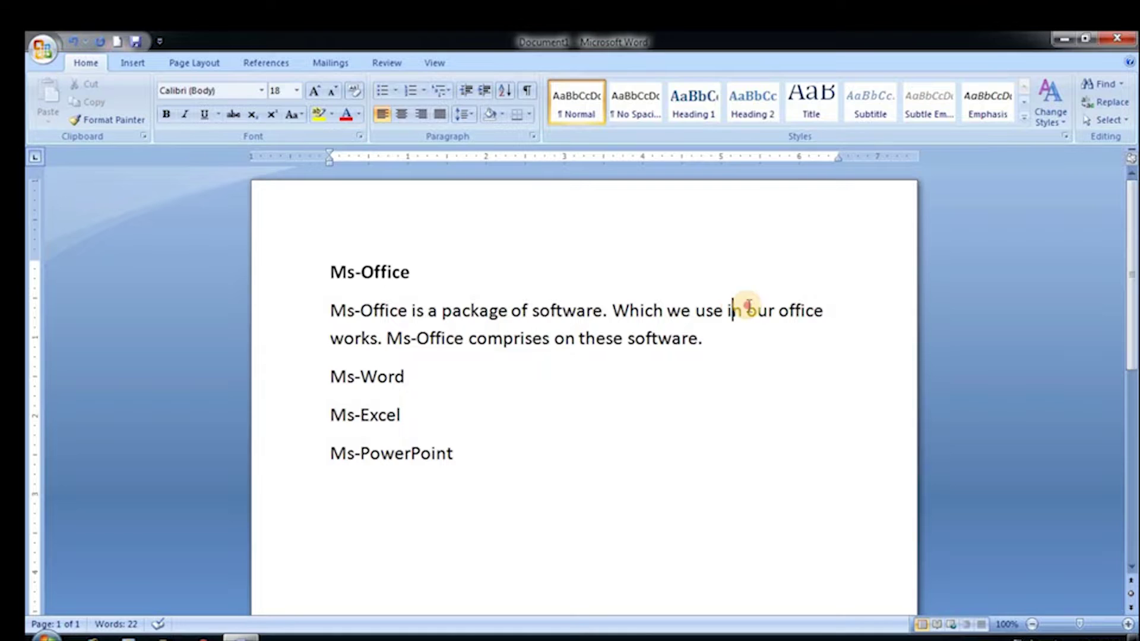
left_click(778, 309)
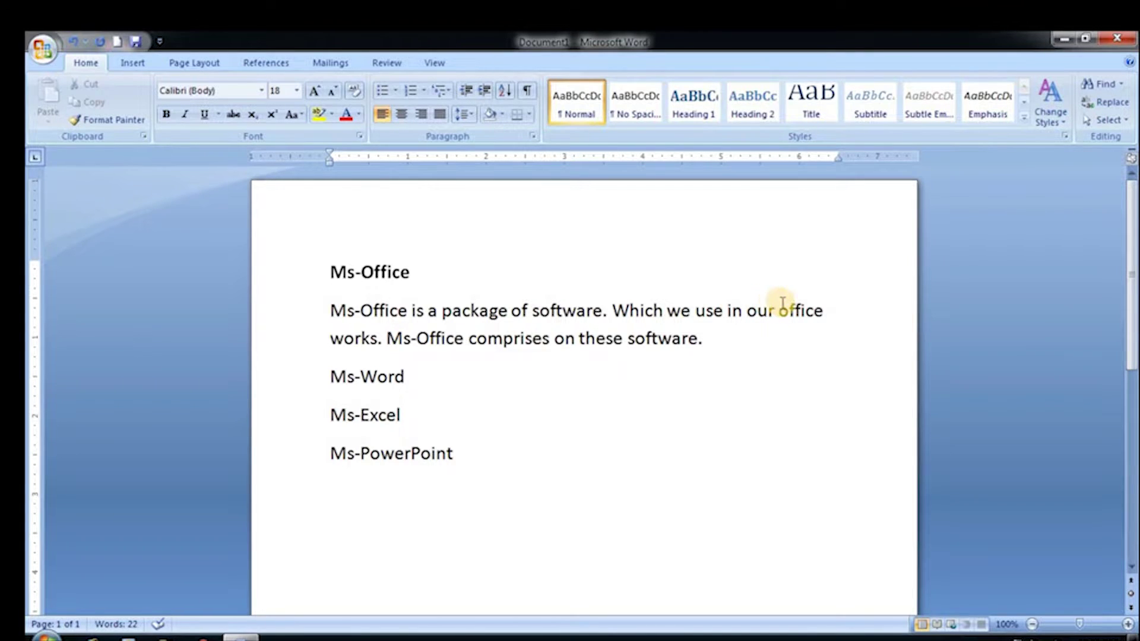
left_click(822, 310)
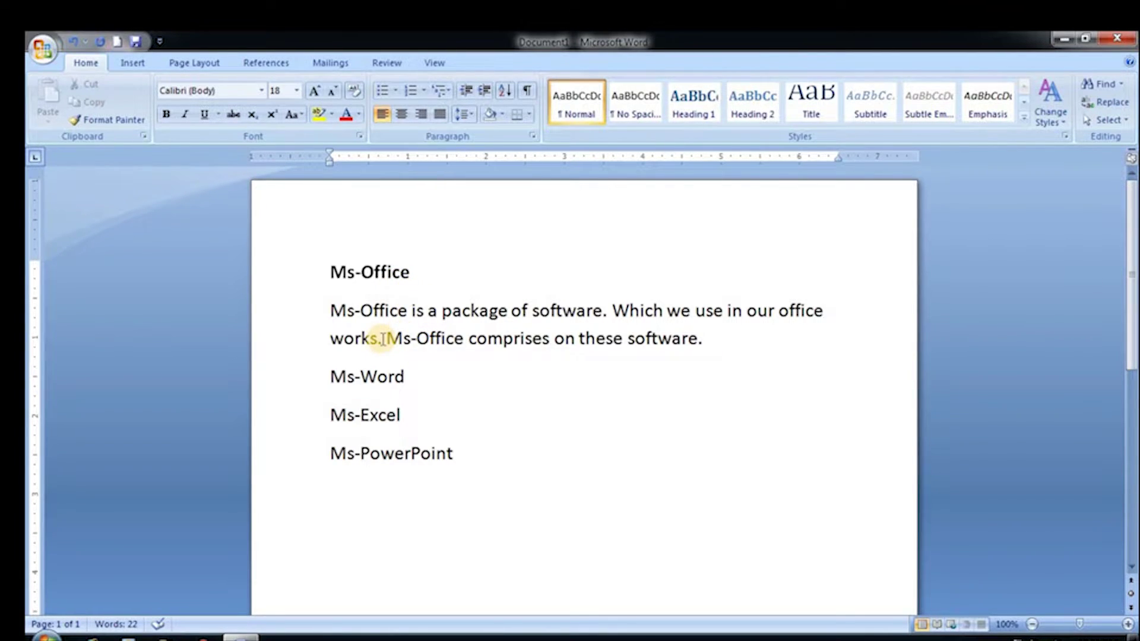
left_click_drag(386, 340, 468, 338)
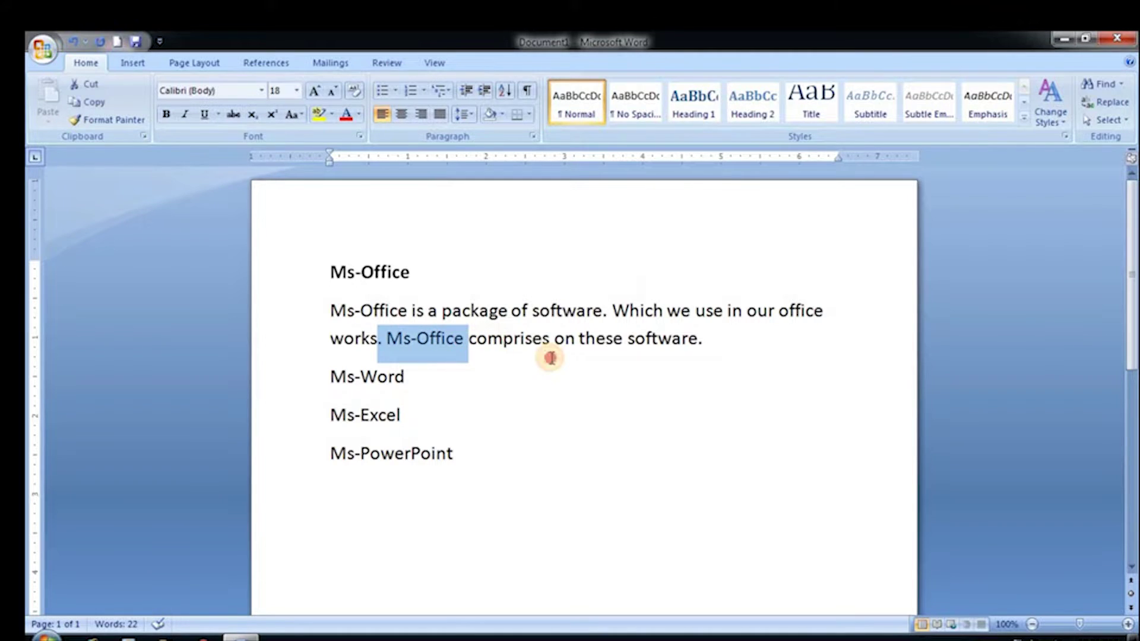
left_click(550, 340)
left_click(714, 336)
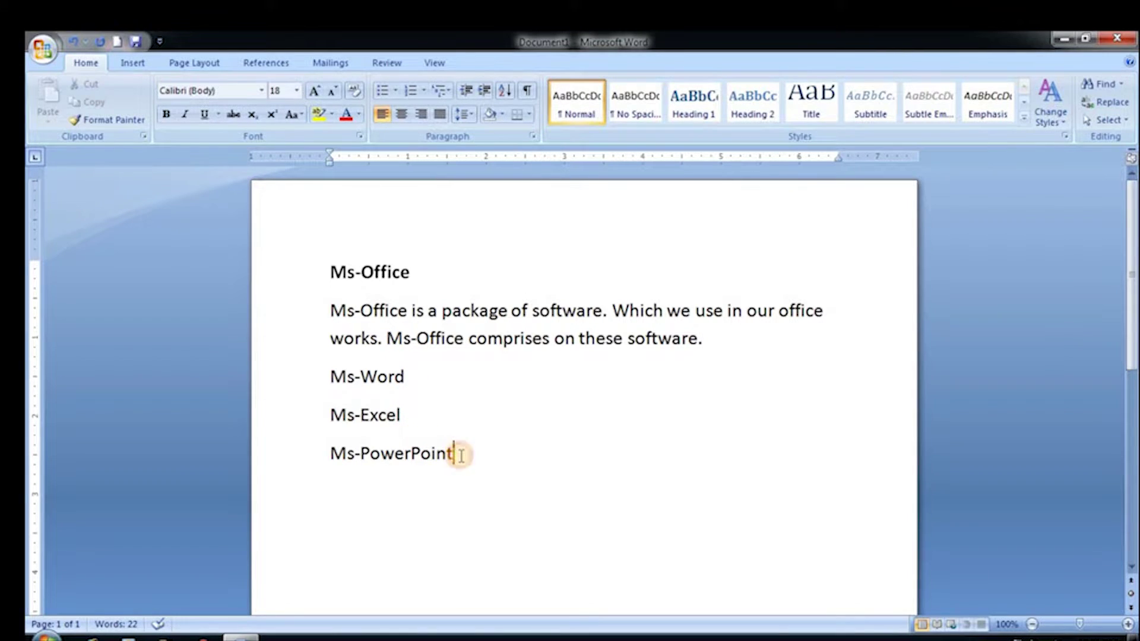
Step: Select the three list items, then place the cursor at the end of Ms-Word
left_click(330, 376)
left_click_drag(387, 398, 448, 450)
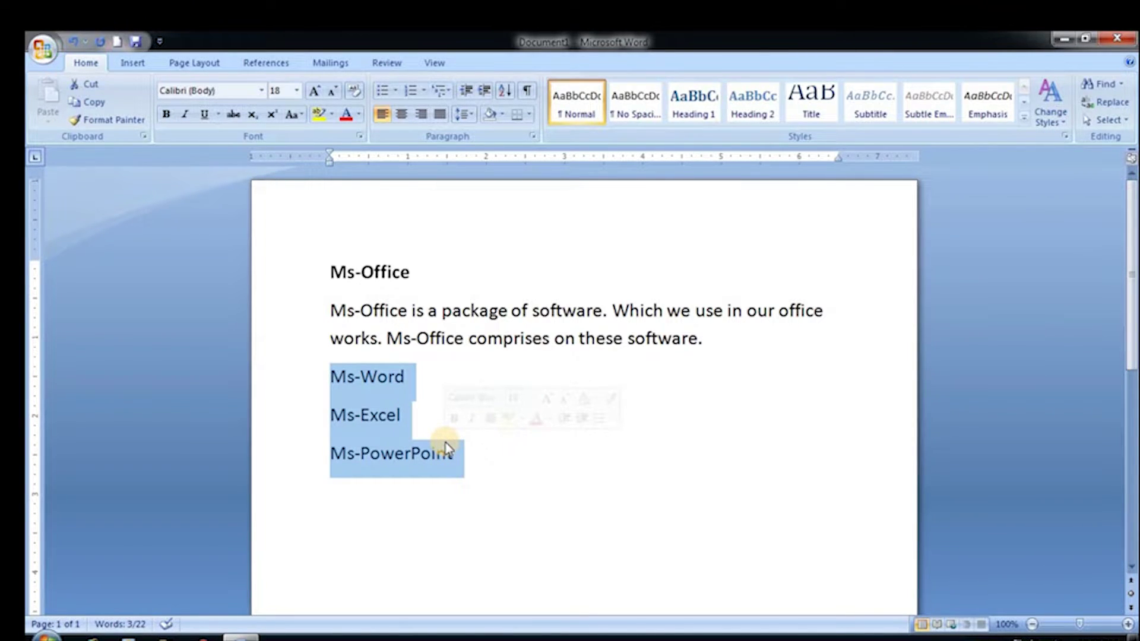
left_click(422, 402)
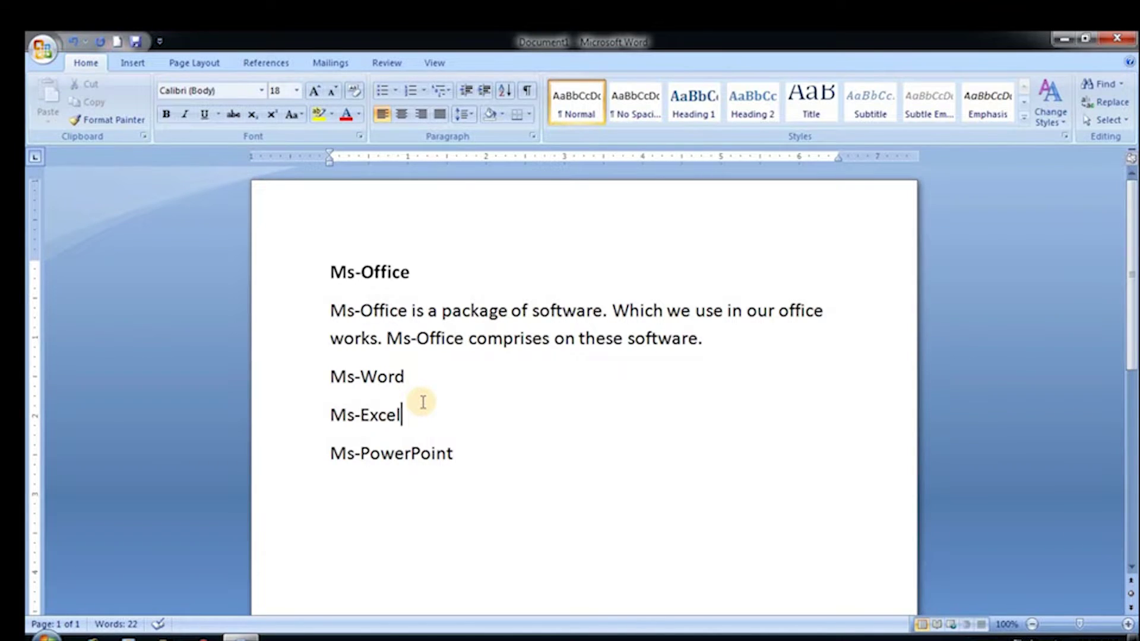
left_click(468, 464)
left_click(444, 380)
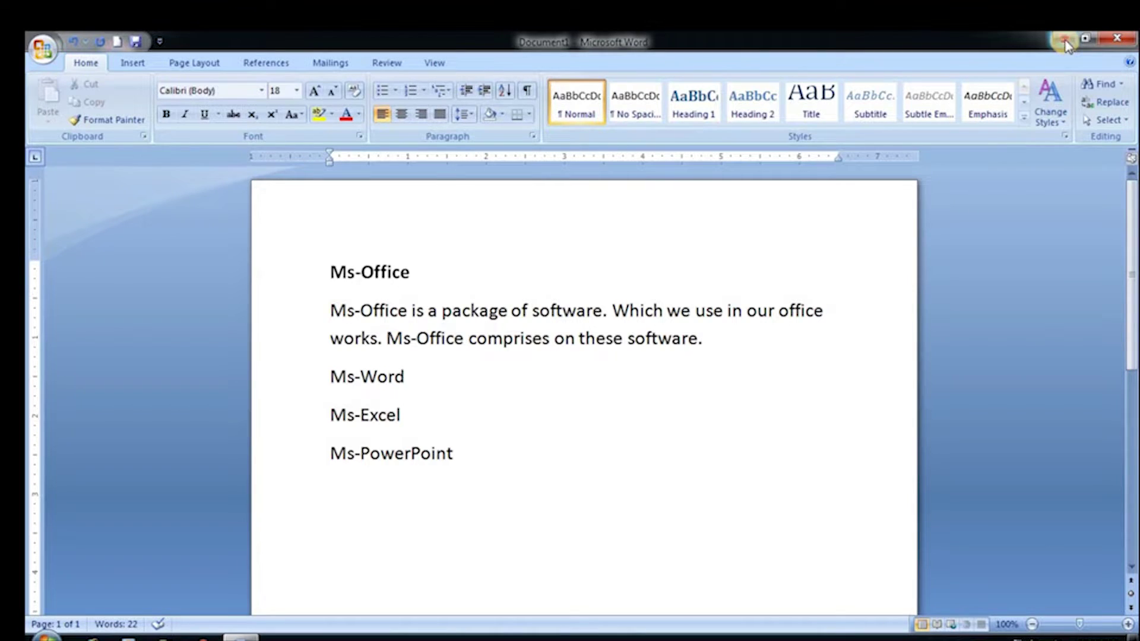
Step: Minimize Word, restore it from the taskbar, restore it down, then maximize it
left_click(1065, 40)
left_click(243, 638)
left_click(1084, 39)
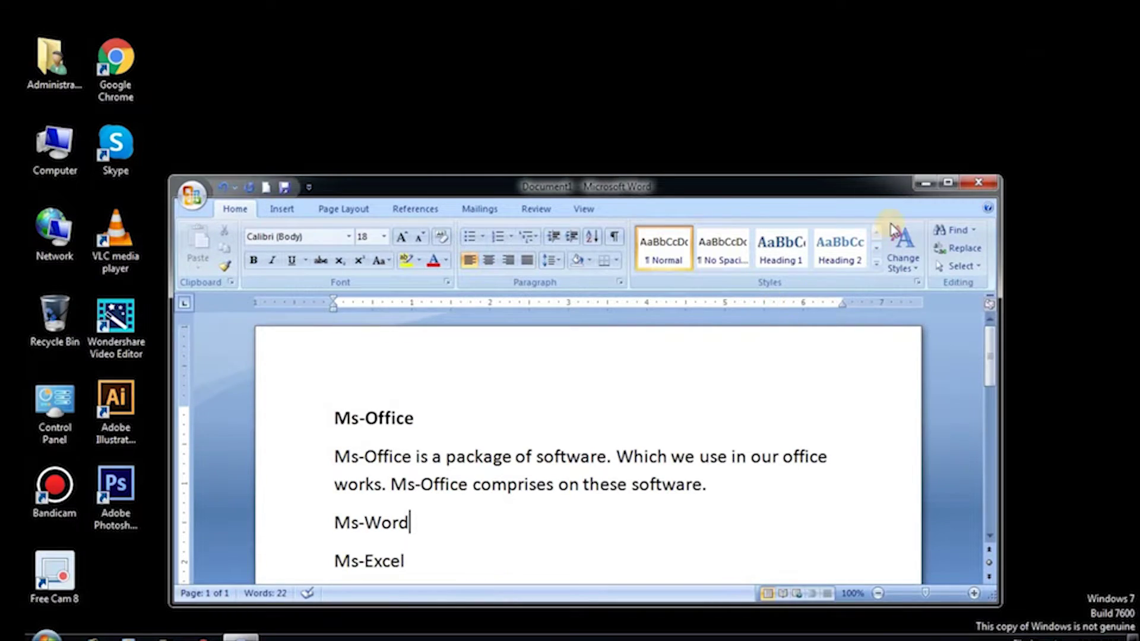
left_click(948, 182)
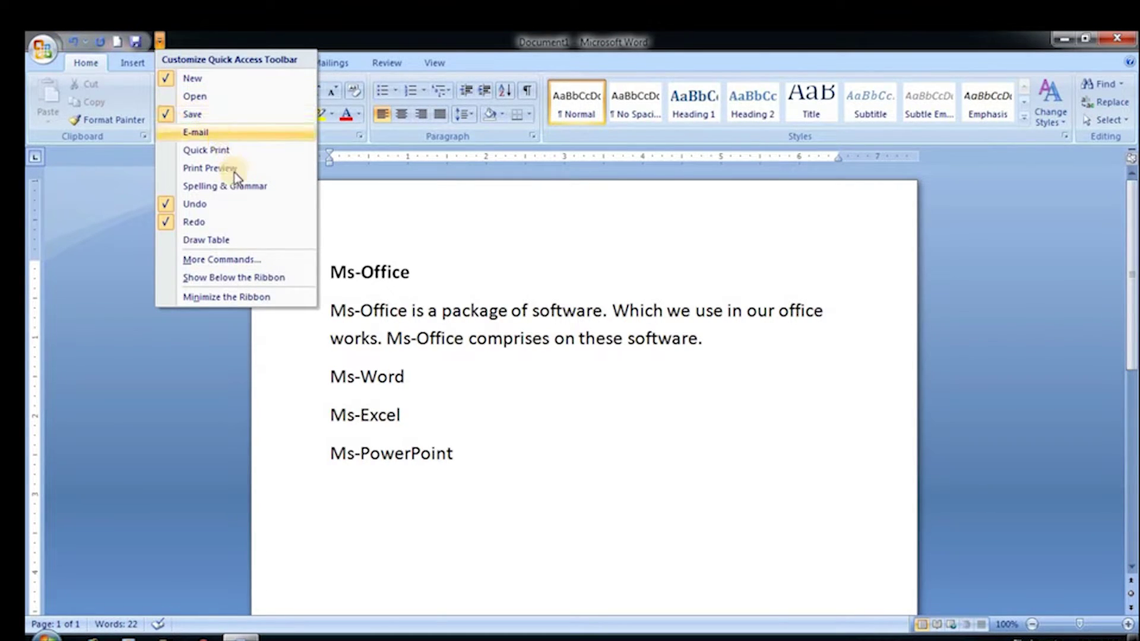
Step: Close the Customize Quick Access Toolbar menu, reopen it, and close it again unchanged
left_click(390, 216)
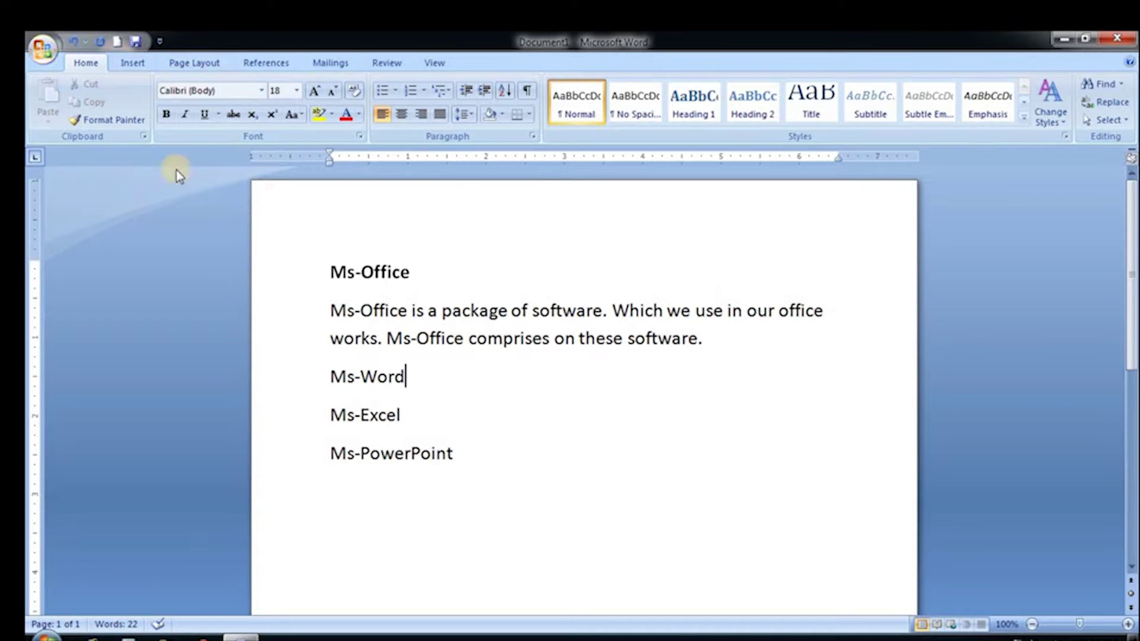
left_click(160, 44)
left_click(160, 44)
left_click(141, 59)
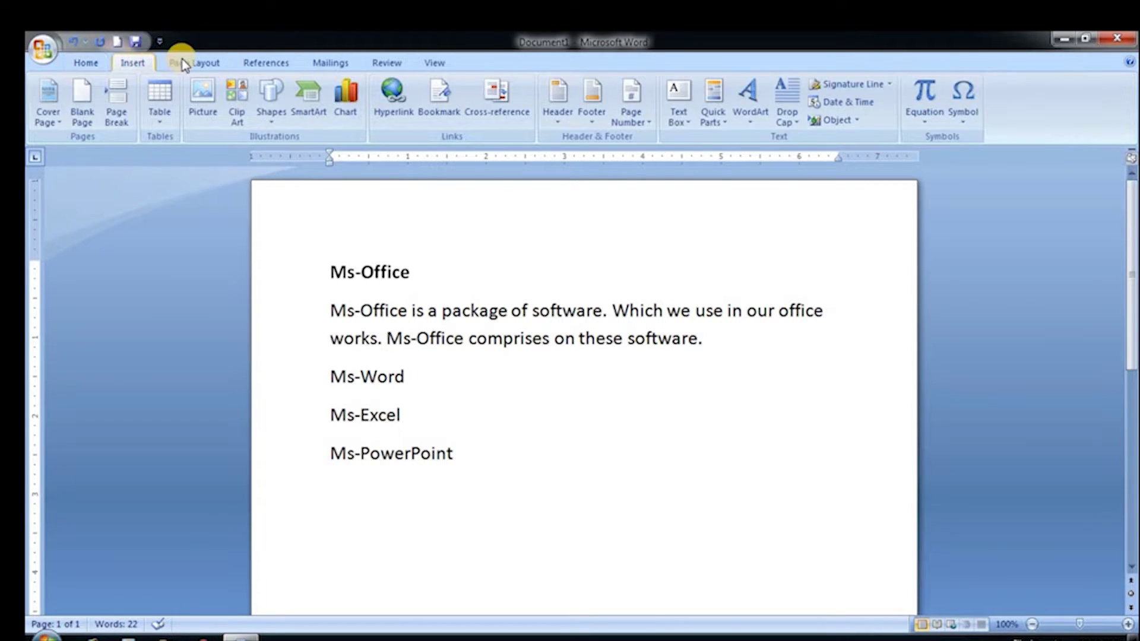
left_click(192, 60)
left_click(91, 66)
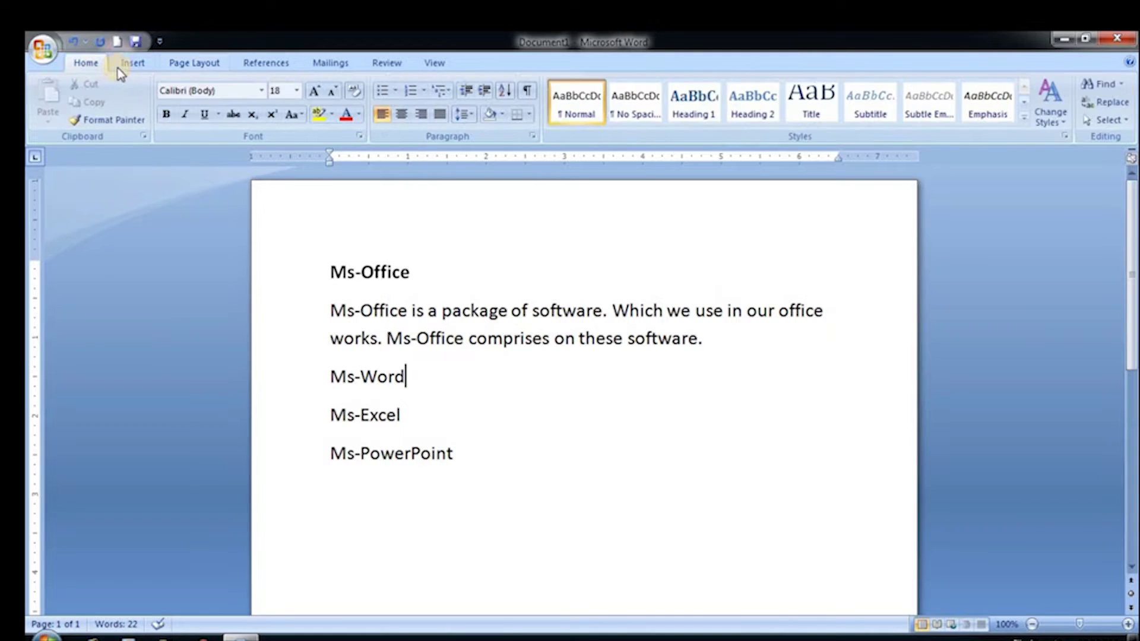
left_click(130, 63)
scroll(139, 65, "up", 1)
left_click(163, 64)
left_click(134, 62)
left_click(92, 64)
left_click(136, 62)
left_click(201, 63)
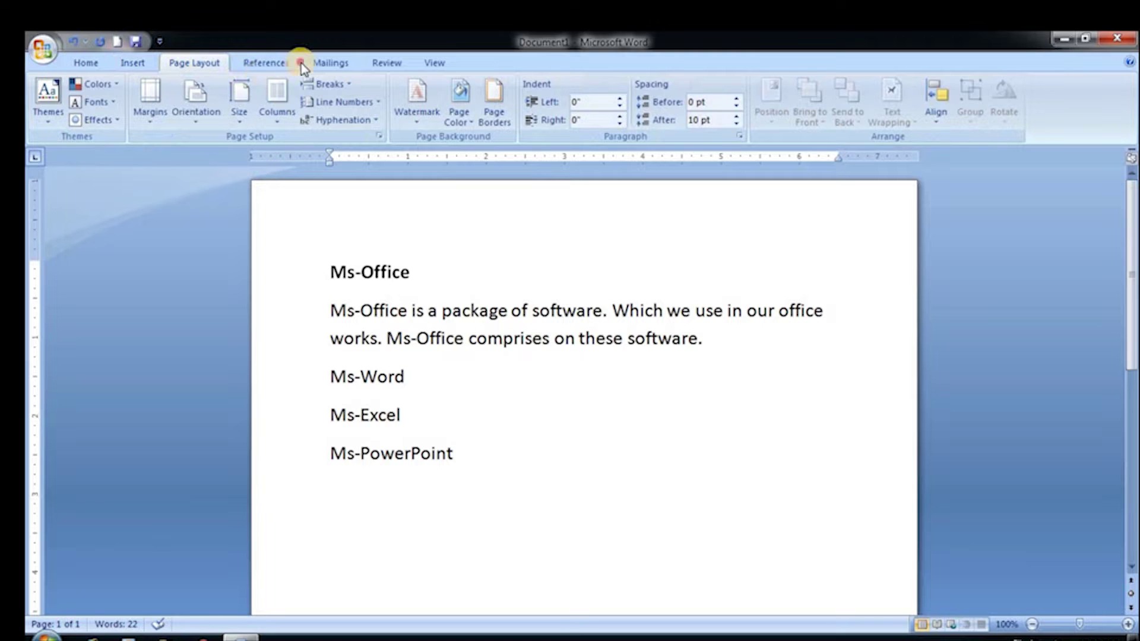
scroll(451, 64, "down", 2)
scroll(416, 64, "down", 2)
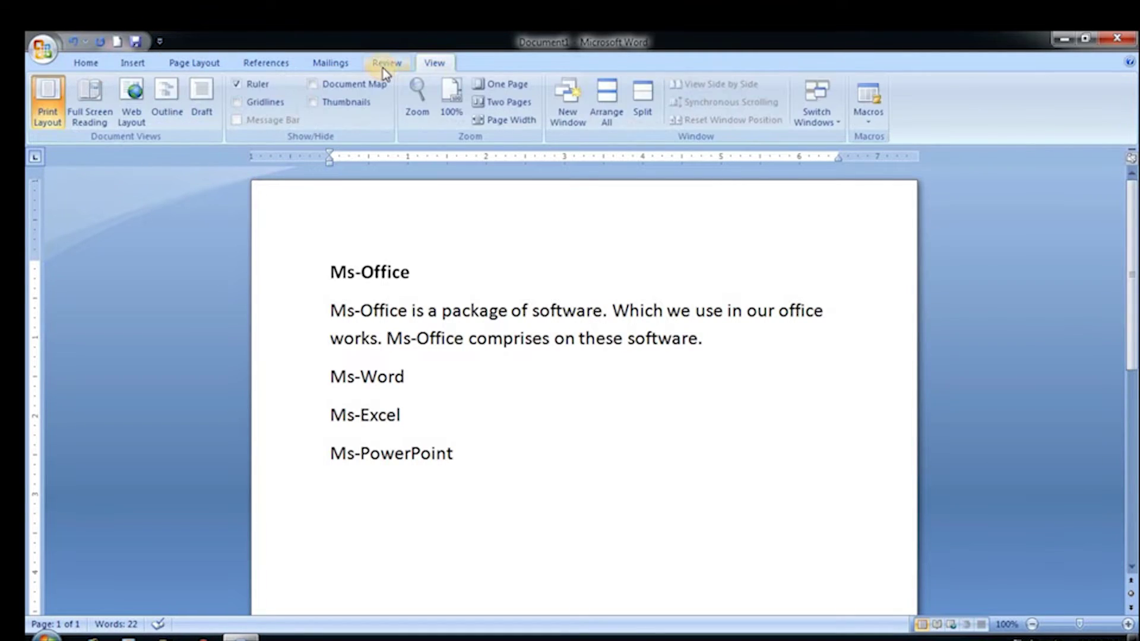
scroll(380, 63, "up", 1)
left_click(87, 63)
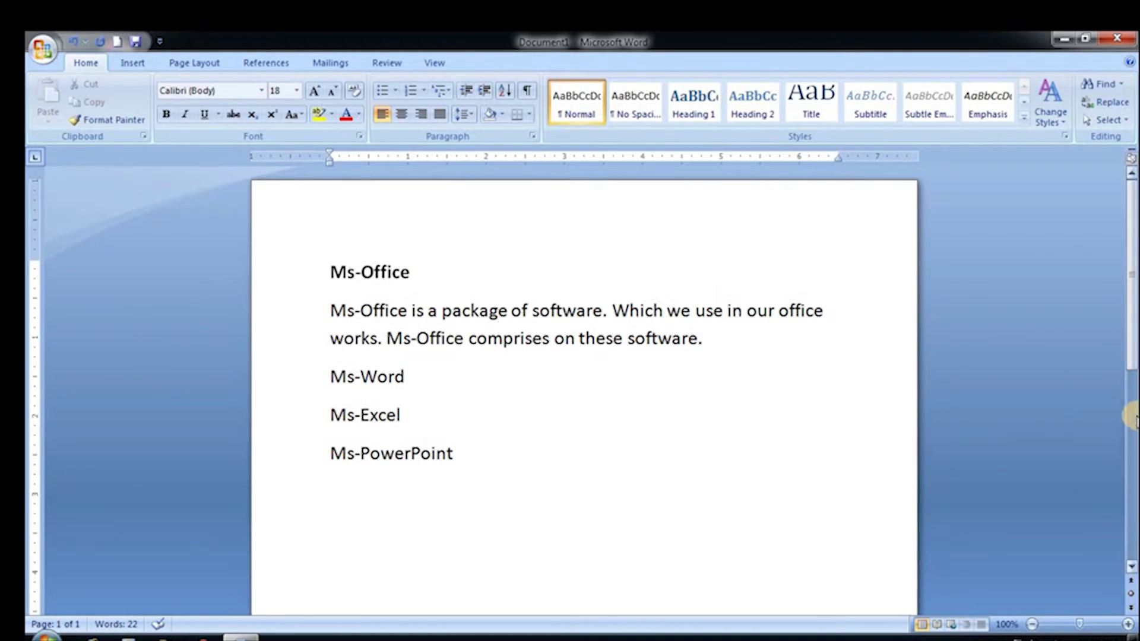
mouse_move(1131, 223)
left_mouse_down()
mouse_move(1131, 332)
mouse_move(1102, 450)
mouse_move(1116, 228)
left_mouse_up()
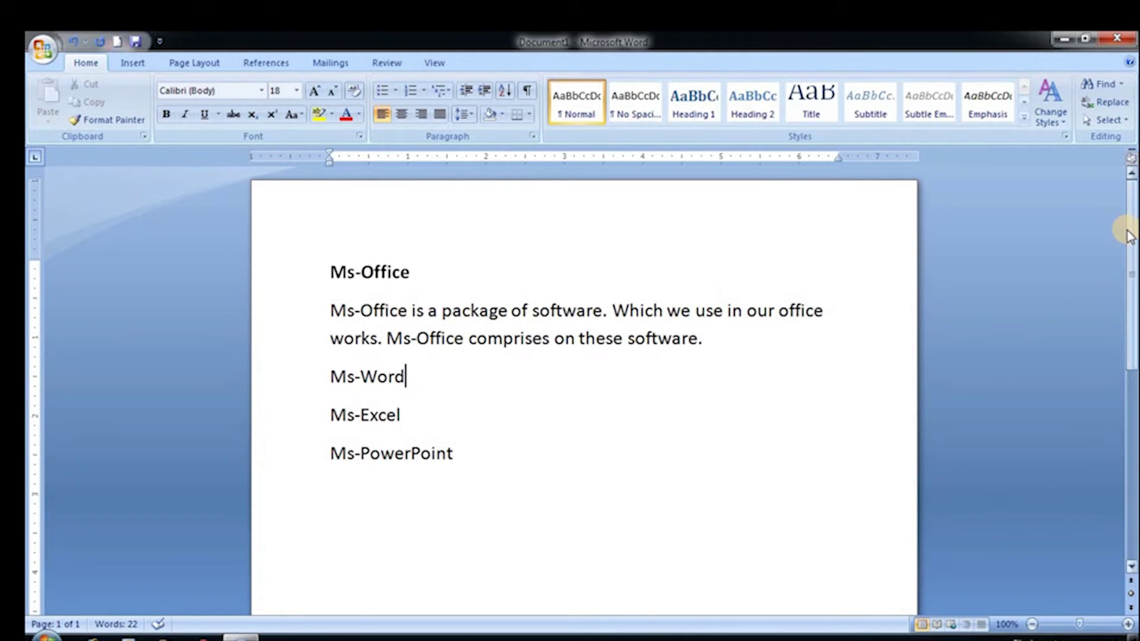
mouse_move(1128, 235)
left_mouse_down()
mouse_move(1131, 251)
mouse_move(1131, 187)
left_mouse_up()
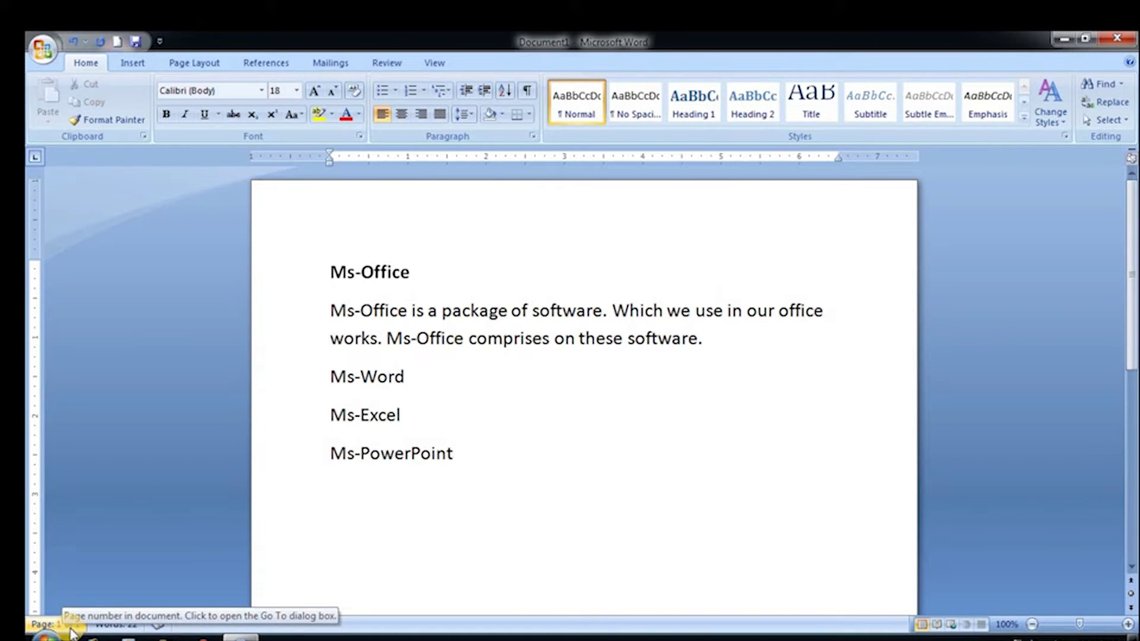
Step: Add blank lines until an empty page 2 appears, then return to the top of page 1
left_click(64, 628)
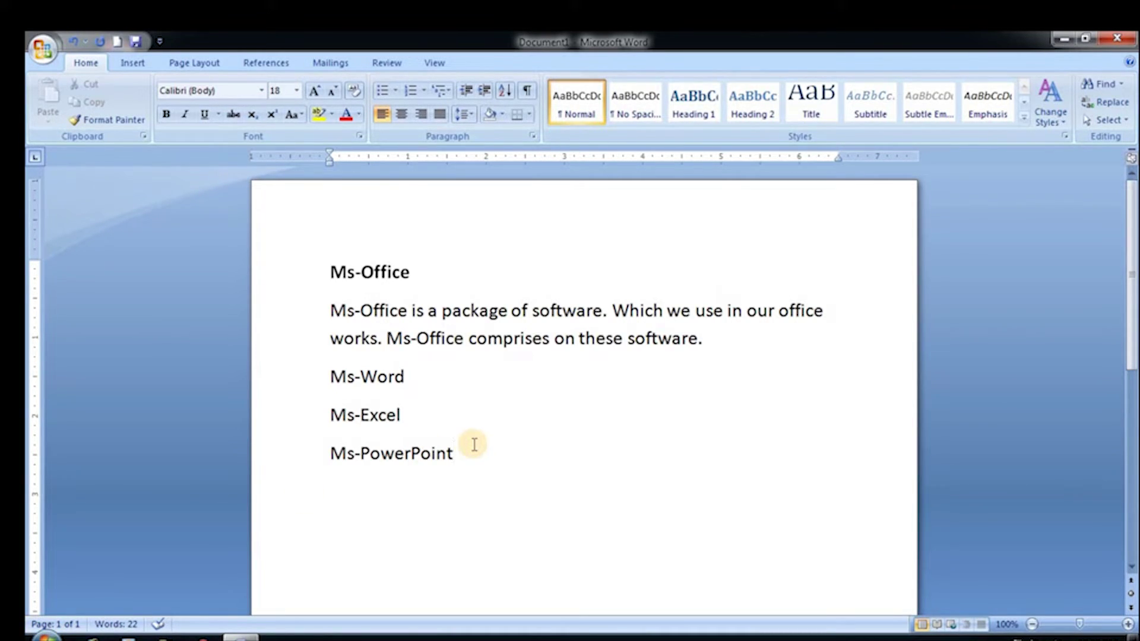
key("Return")
key("Return")
key("Return")
key("Return")
key("Return")
key("Return")
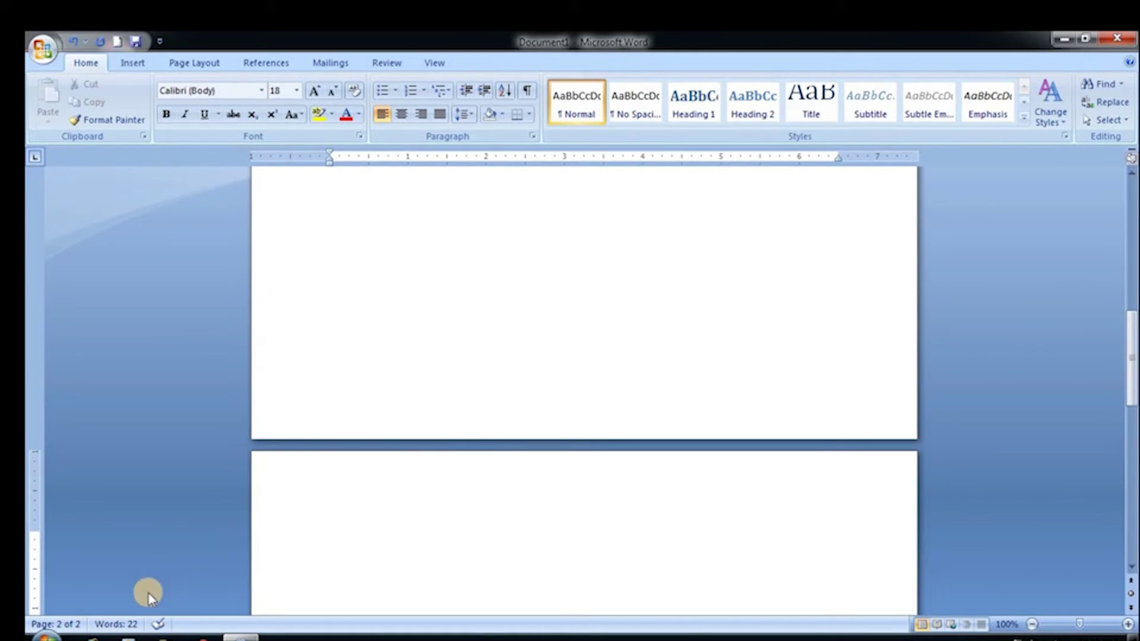
left_click(542, 249)
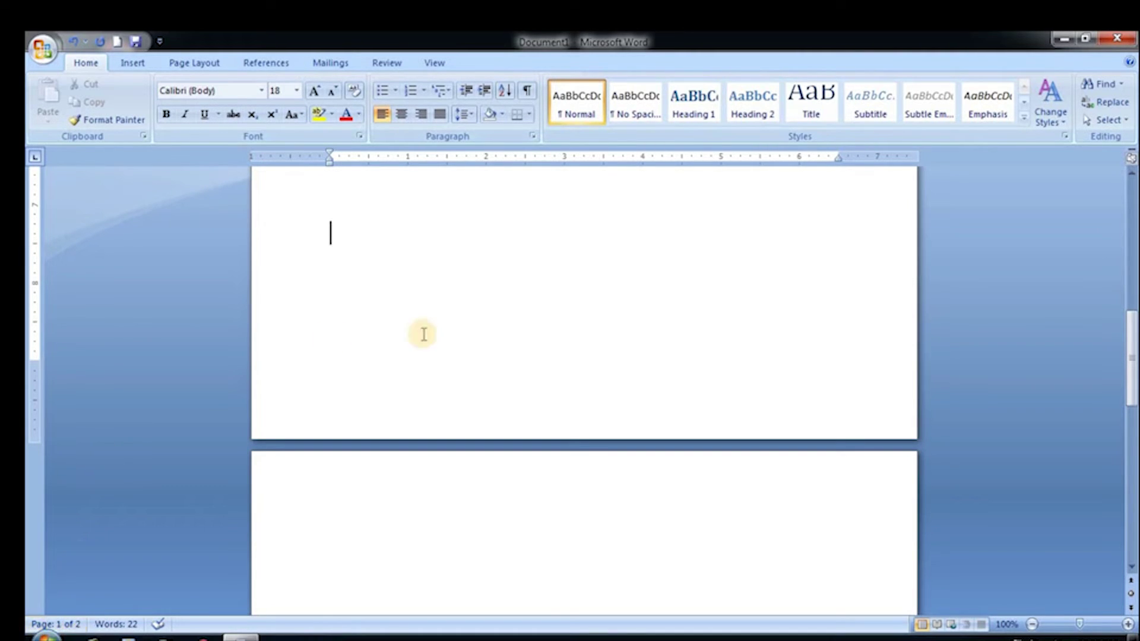
scroll(145, 623, "up", 2)
scroll(142, 629, "up", 5)
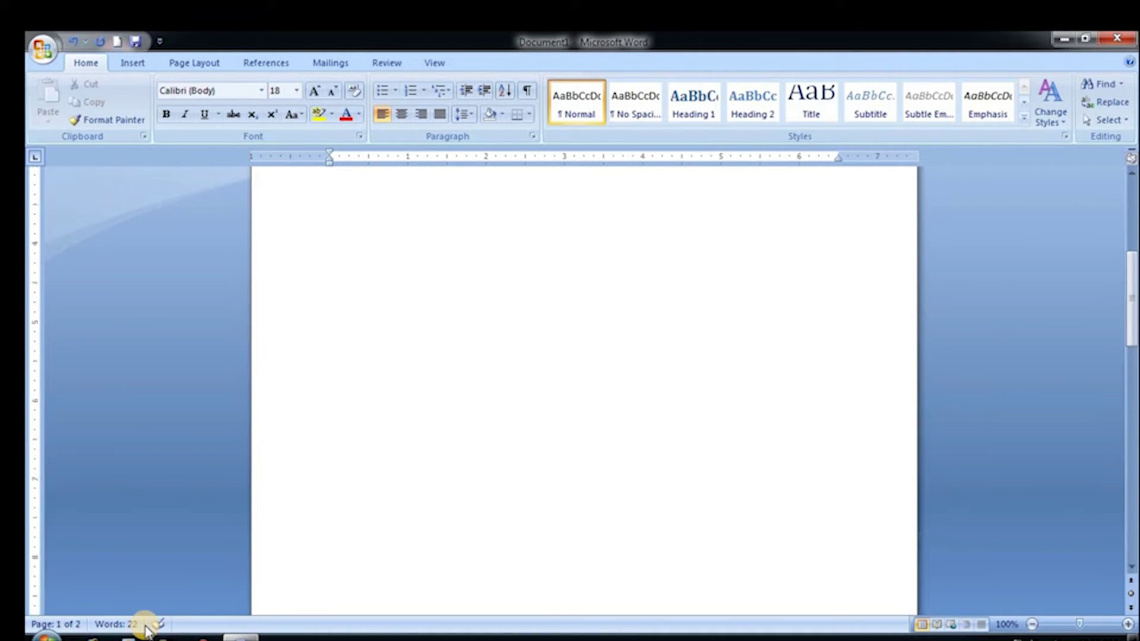
scroll(109, 628, "up", 2)
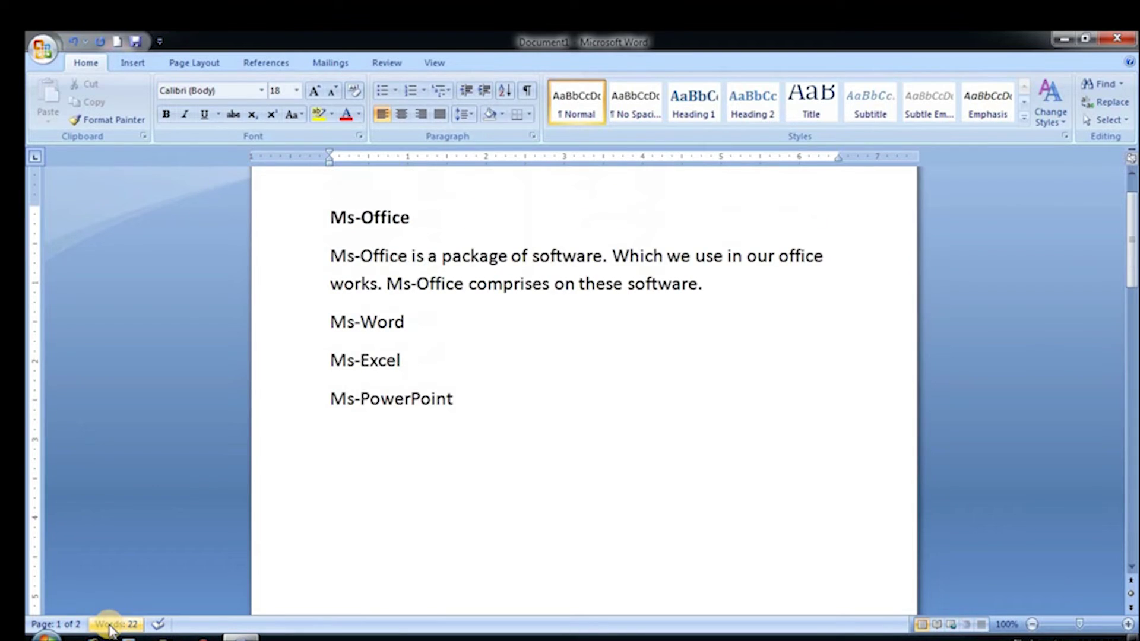
scroll(113, 628, "up", 1)
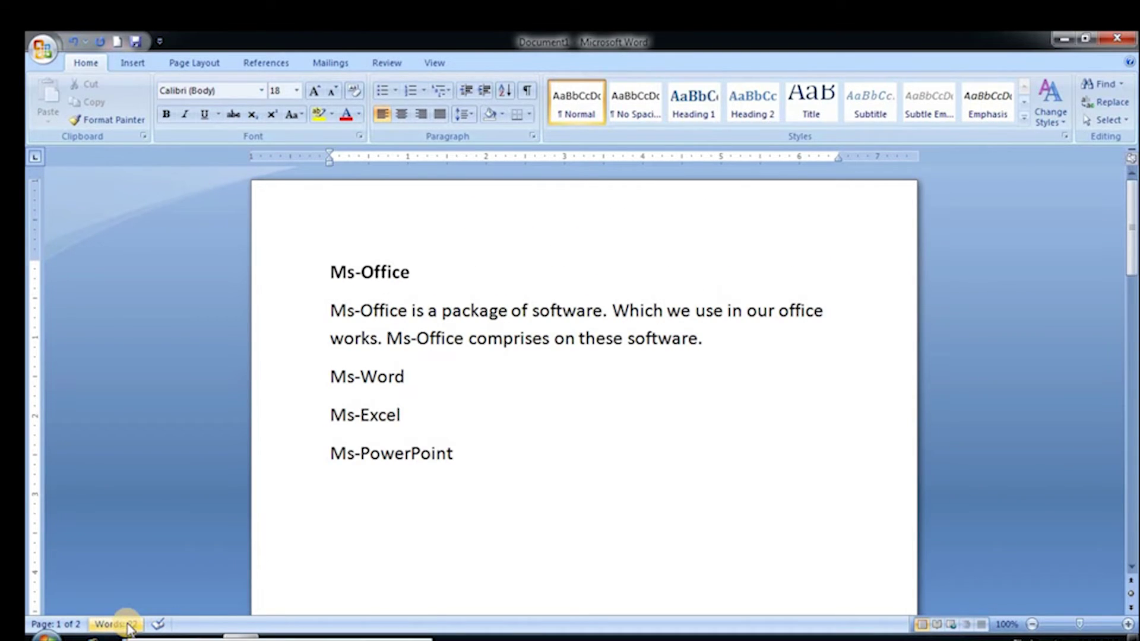
left_click(129, 625)
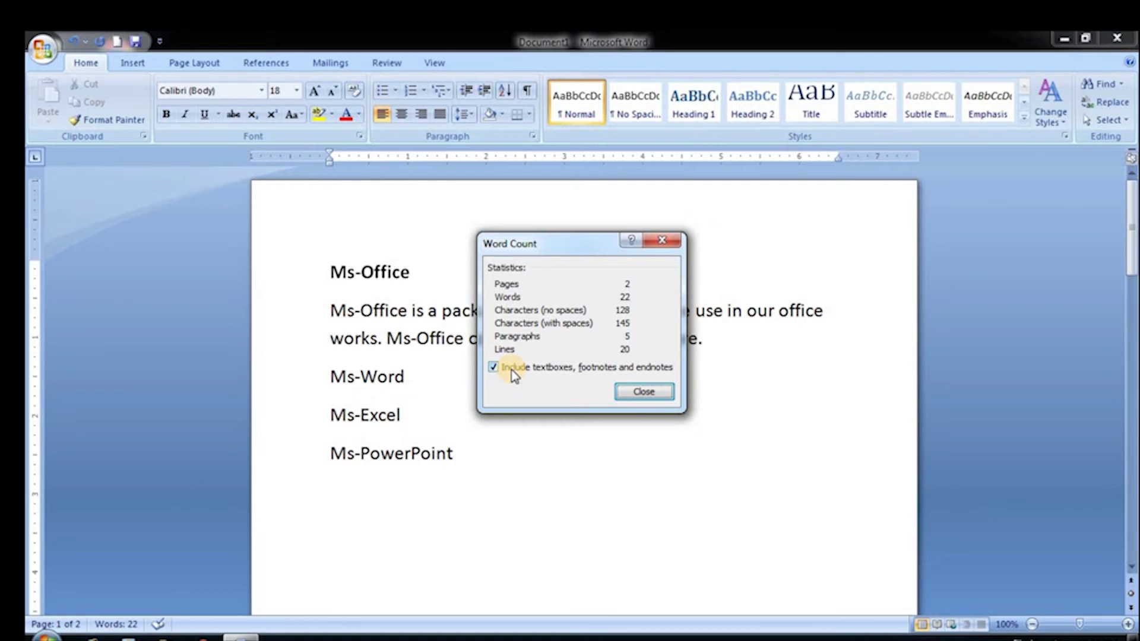
left_click(644, 391)
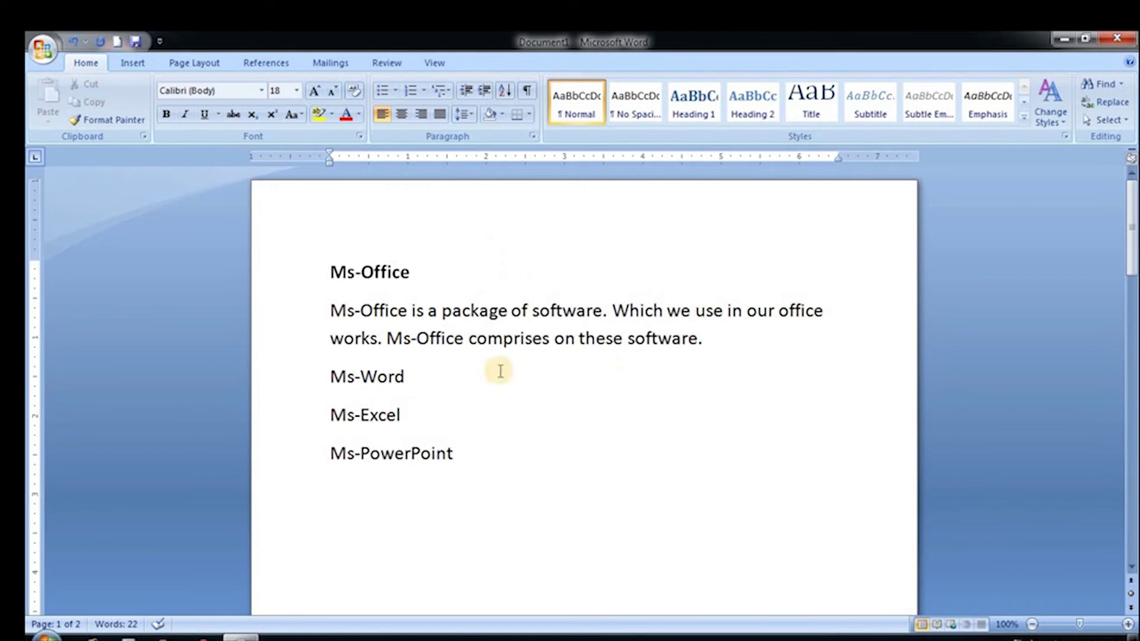
left_click(157, 625)
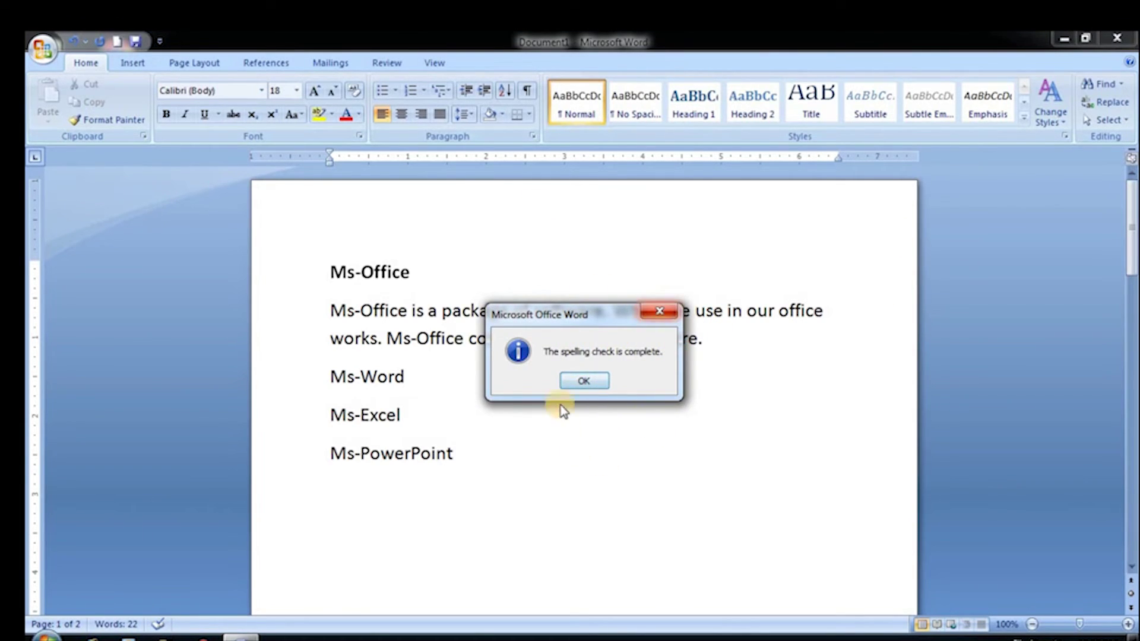
left_click(597, 383)
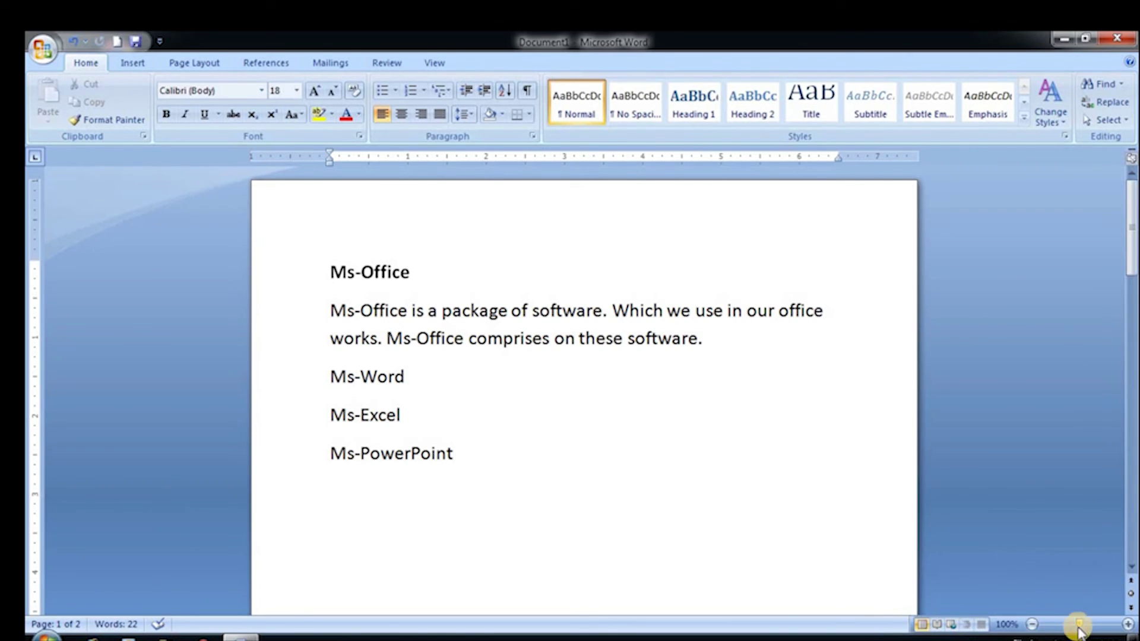
left_click(940, 628)
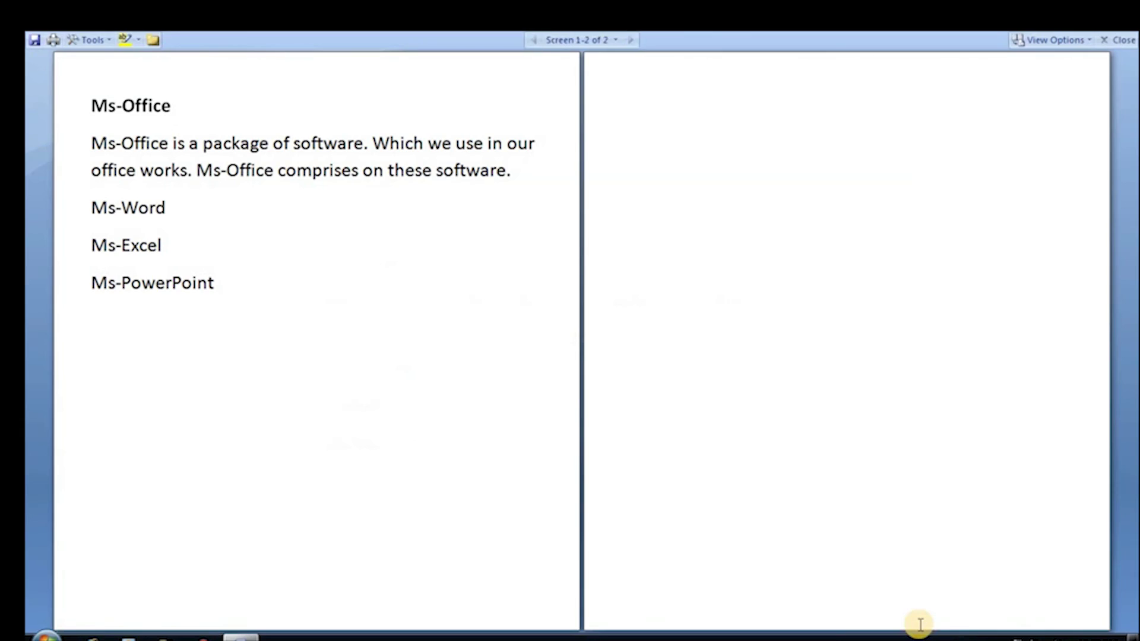
left_click(1113, 40)
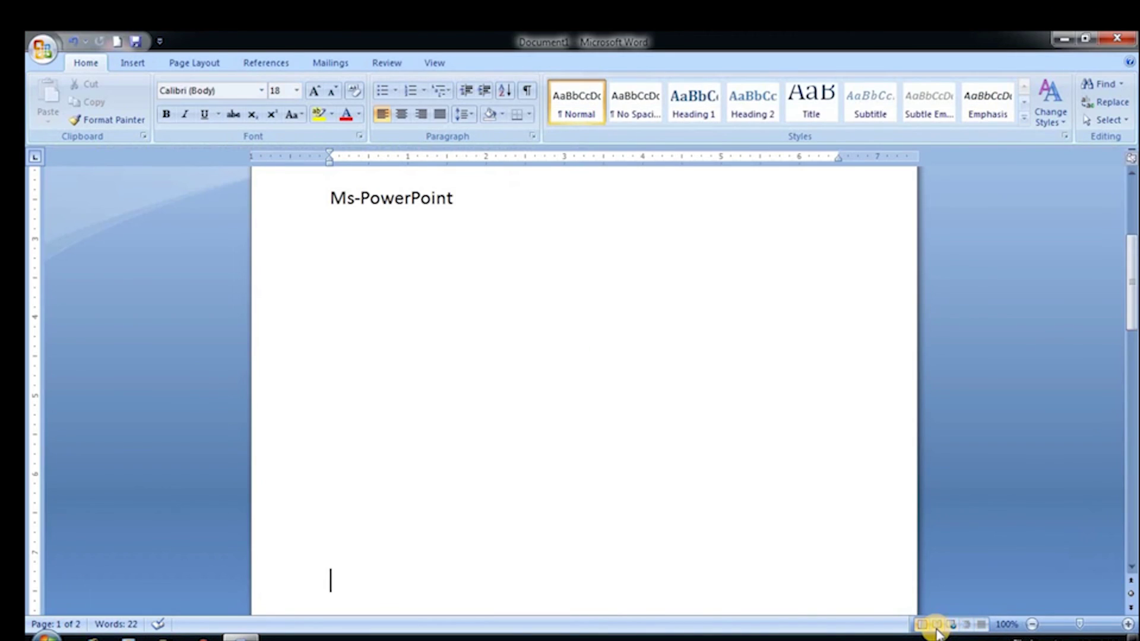